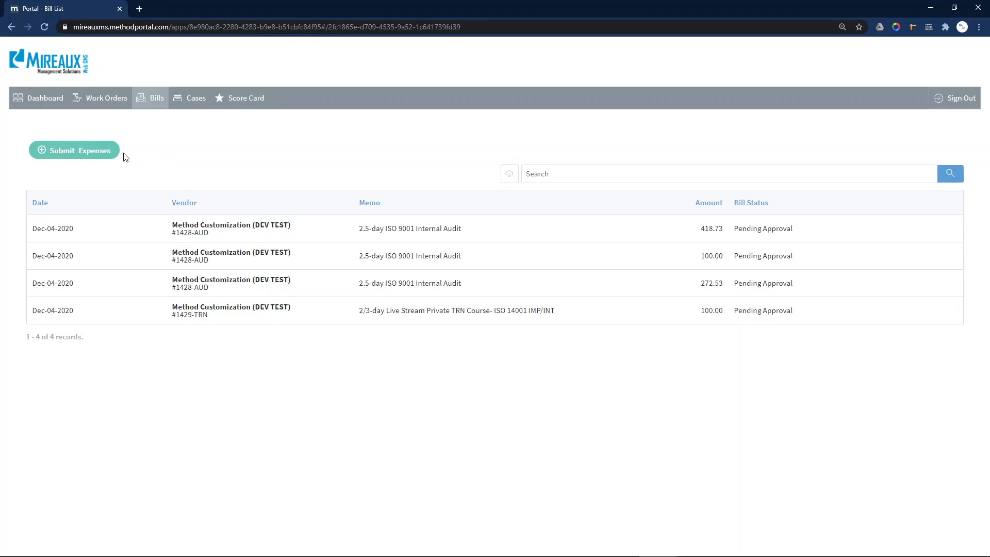
Begin a new expense submission and choose work order #1428 - Test Company.
left_click(80, 155)
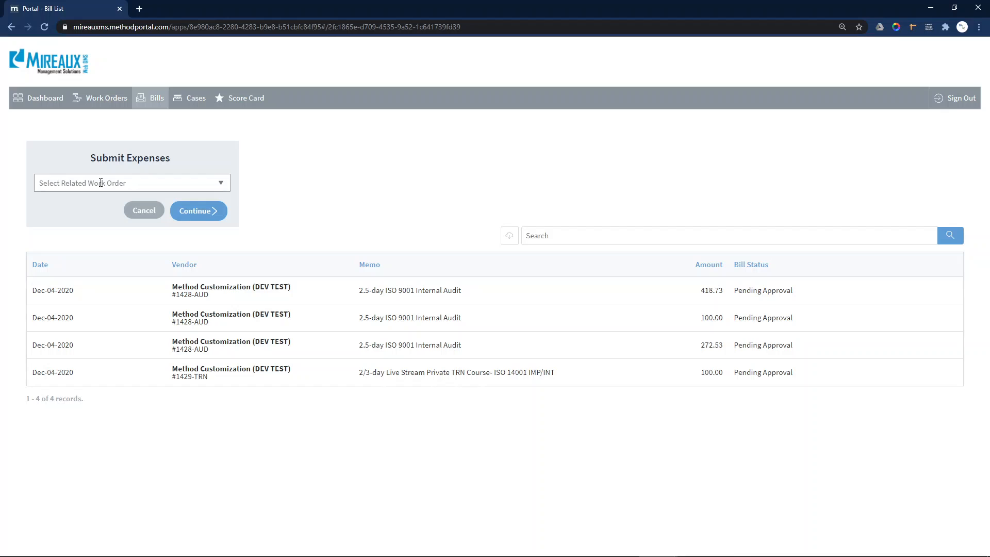
type("14")
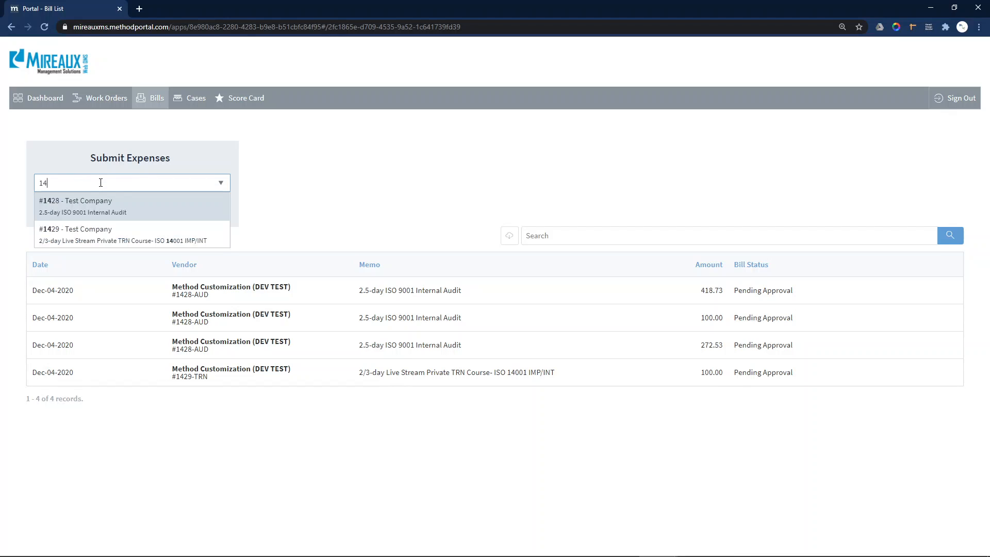
left_click(121, 214)
left_click(201, 183)
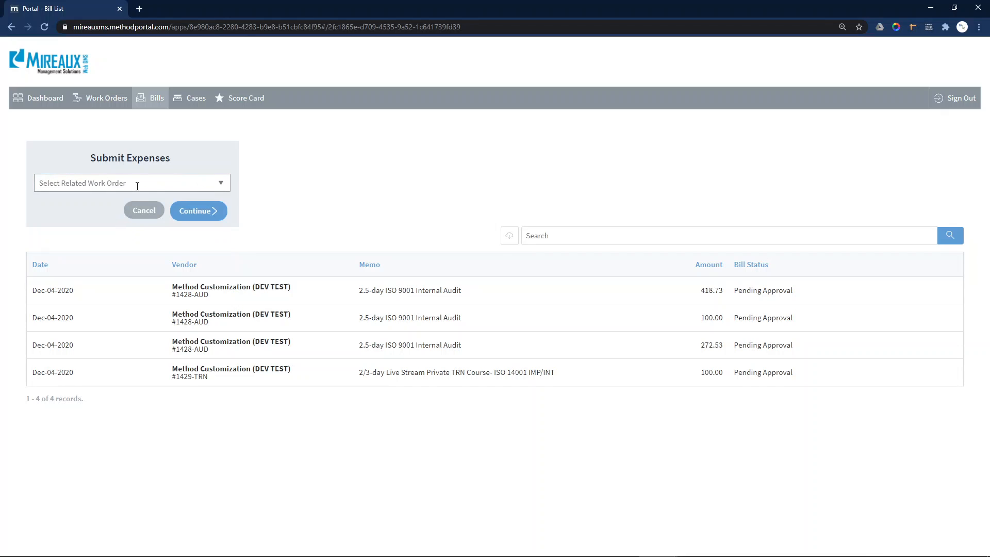
type("test")
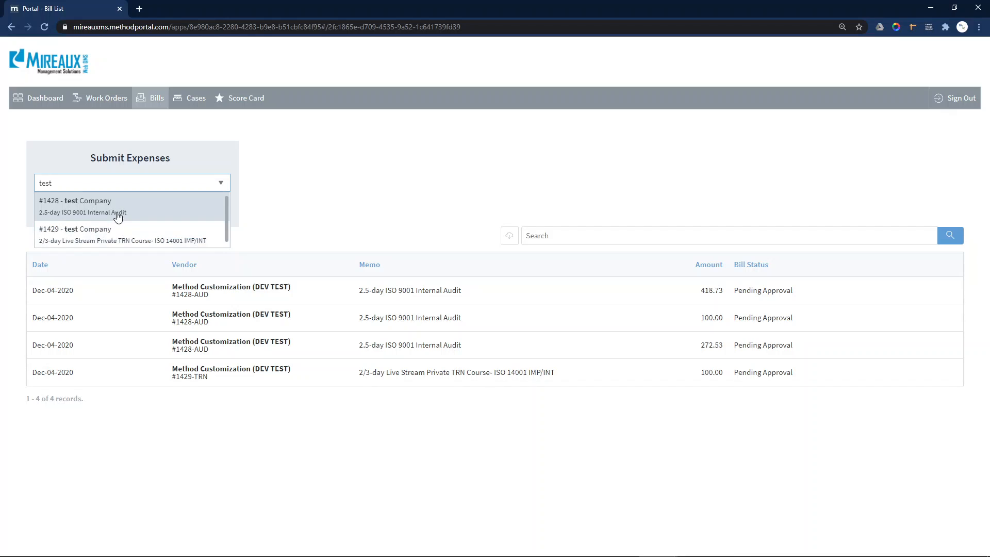
left_click(67, 209)
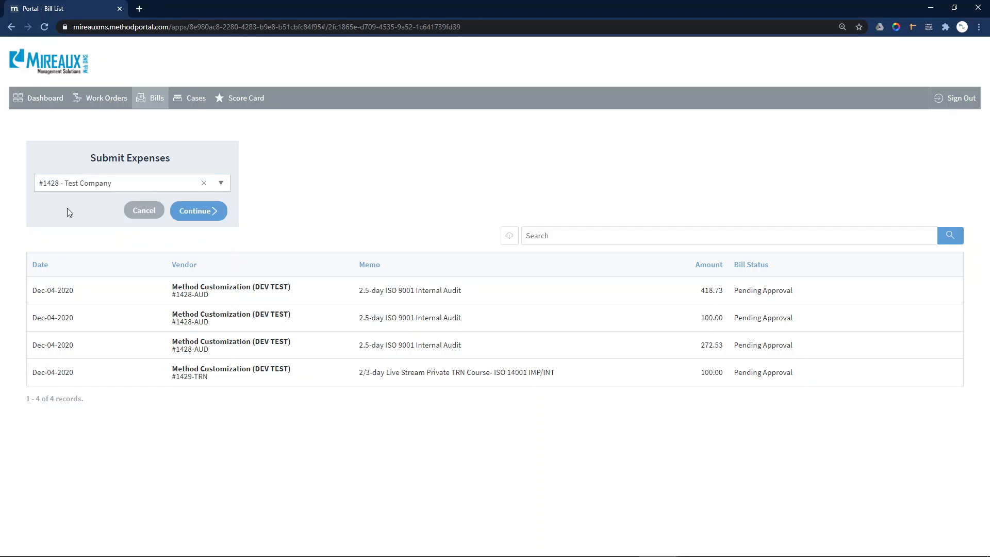
Continue to the WO# 1428 expense page and review its details and client Test Company.
left_click(210, 215)
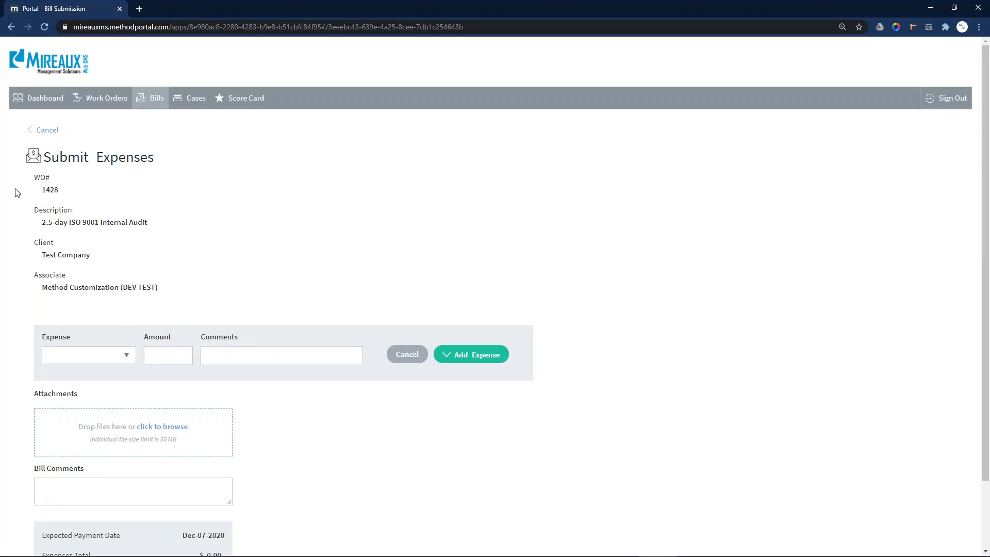
left_click_drag(32, 175, 158, 285)
left_click(60, 217)
scroll(124, 281, "down", 2)
left_click_drag(41, 181, 90, 179)
left_click(87, 188)
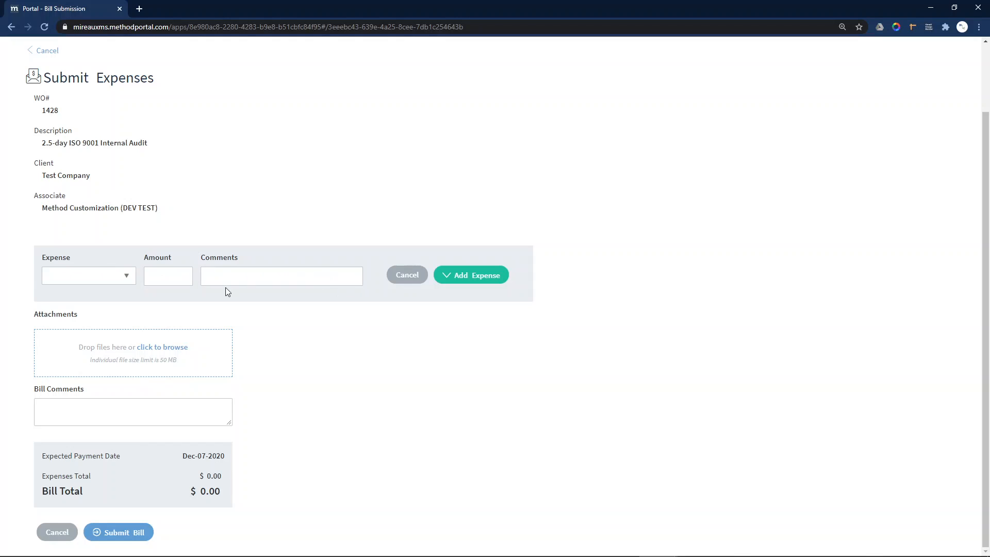
Add a Mileage expense of 400 miles with the comment 'Mon,Tues'.
left_click(125, 276)
type("mil")
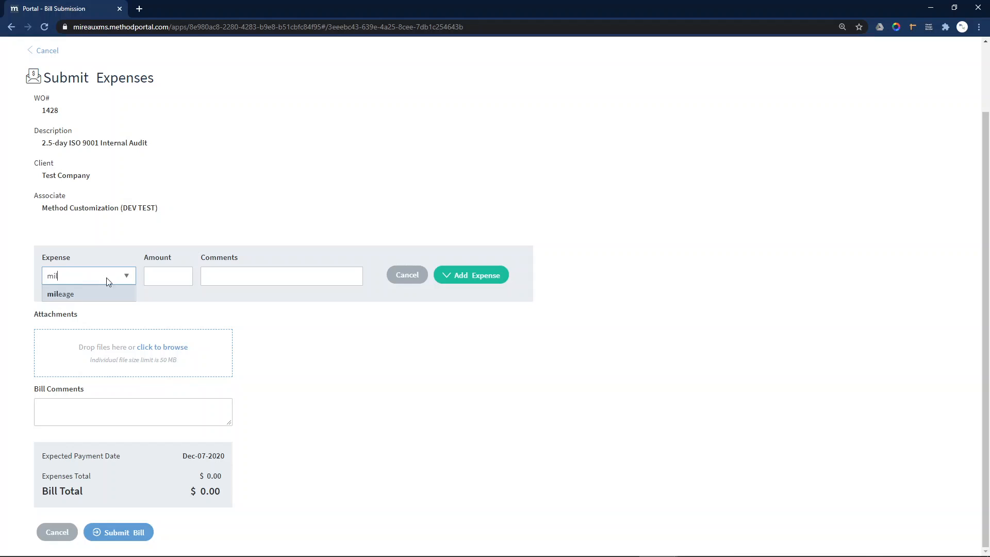
key("Return")
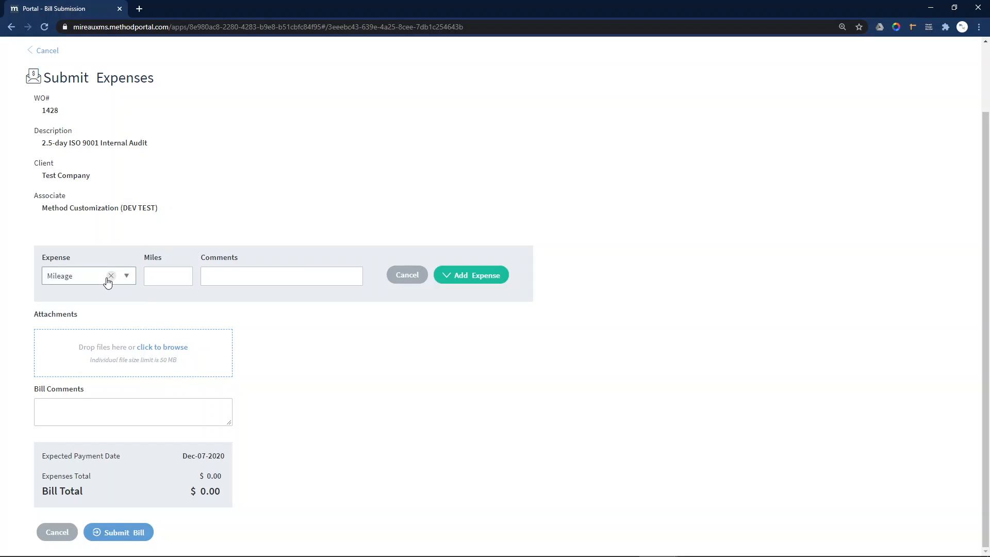
left_click(188, 271)
type("400")
left_click(222, 273)
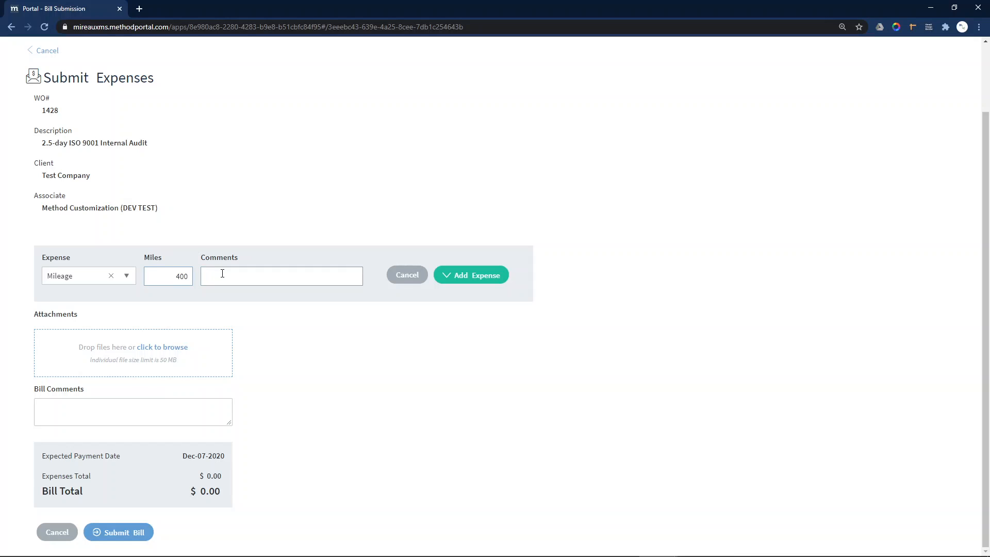
type("Mon,Tues")
left_click(446, 277)
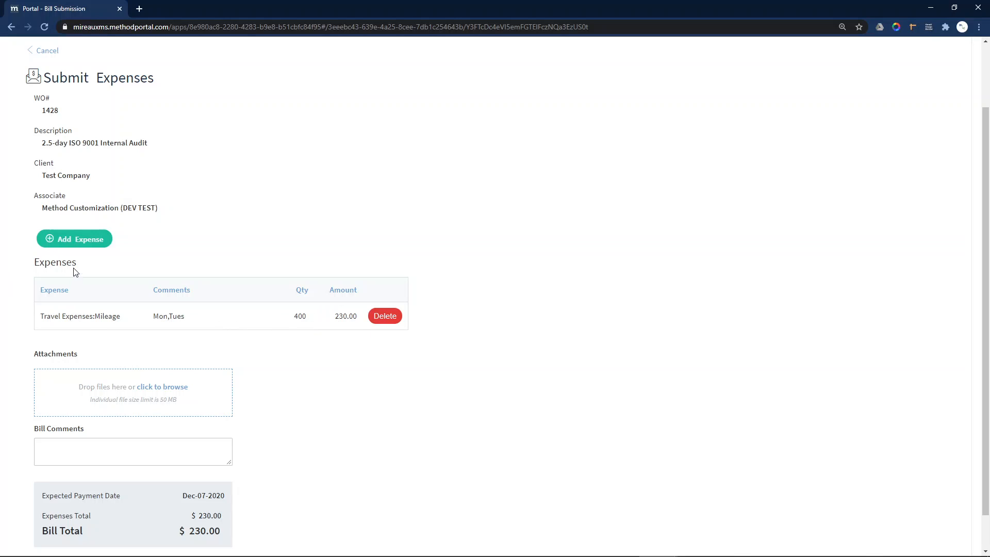
Add a second expense line: Meals, amount 120, comment 'Mon,Tues'.
left_click(71, 243)
left_click(90, 276)
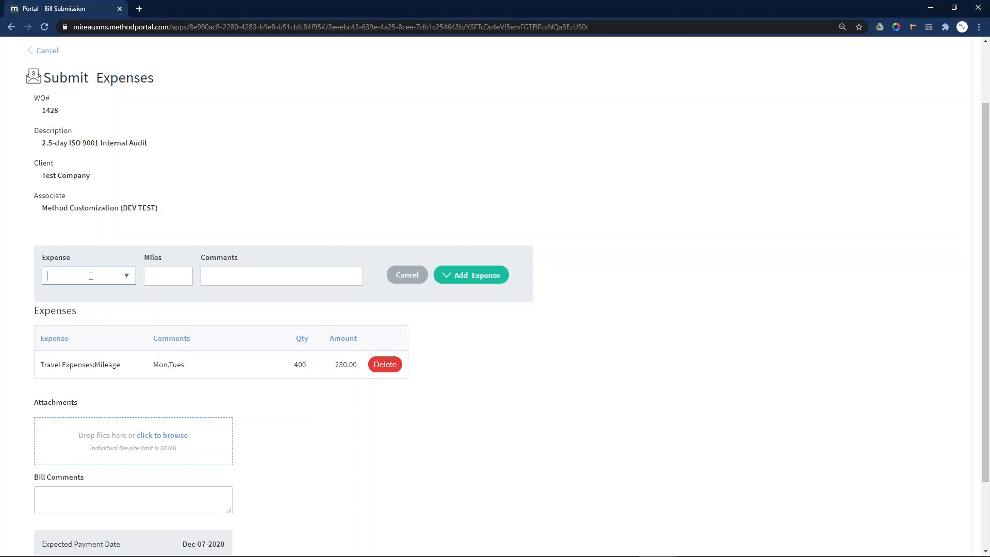
type("meal")
key("BackSpace")
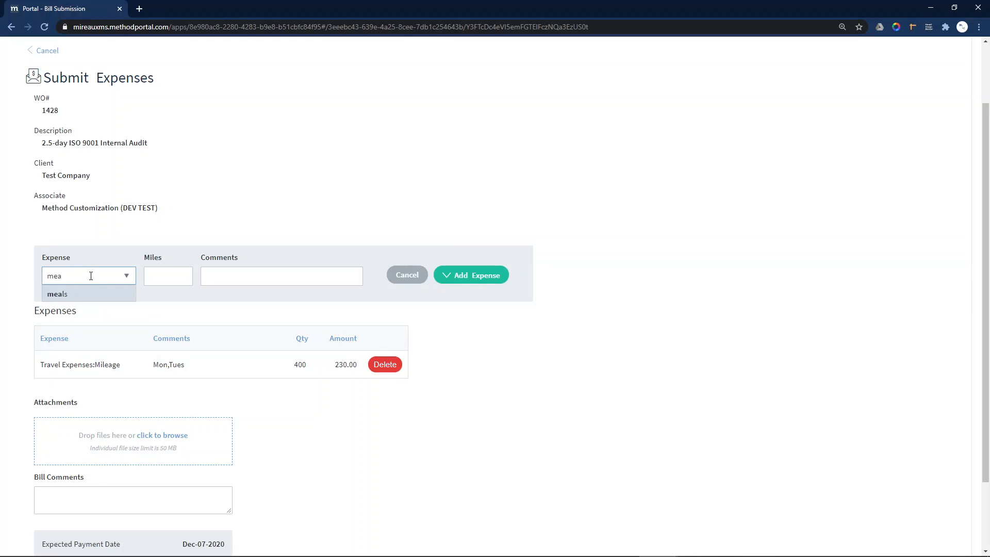
left_click(88, 295)
left_click(177, 280)
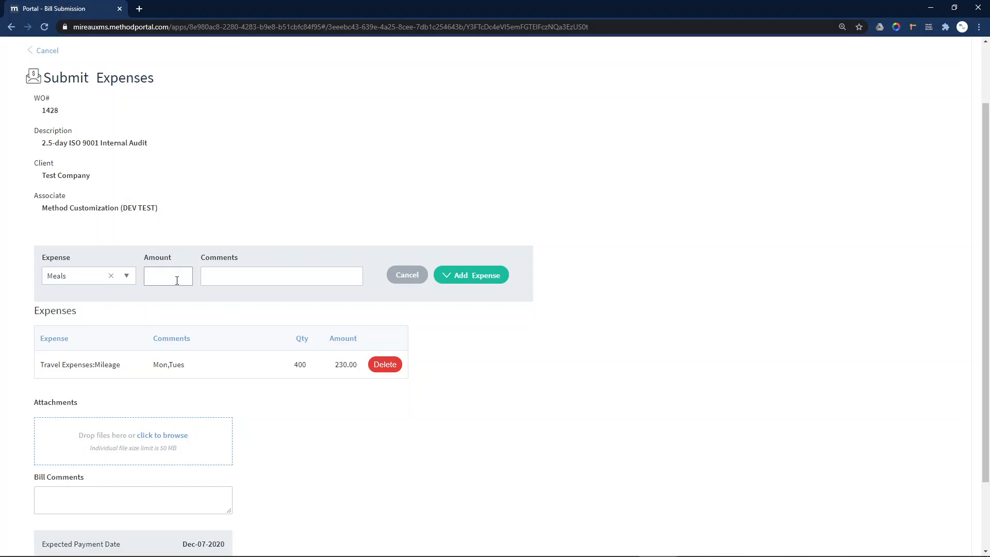
type("120")
left_click(224, 273)
type("Mon,Tues")
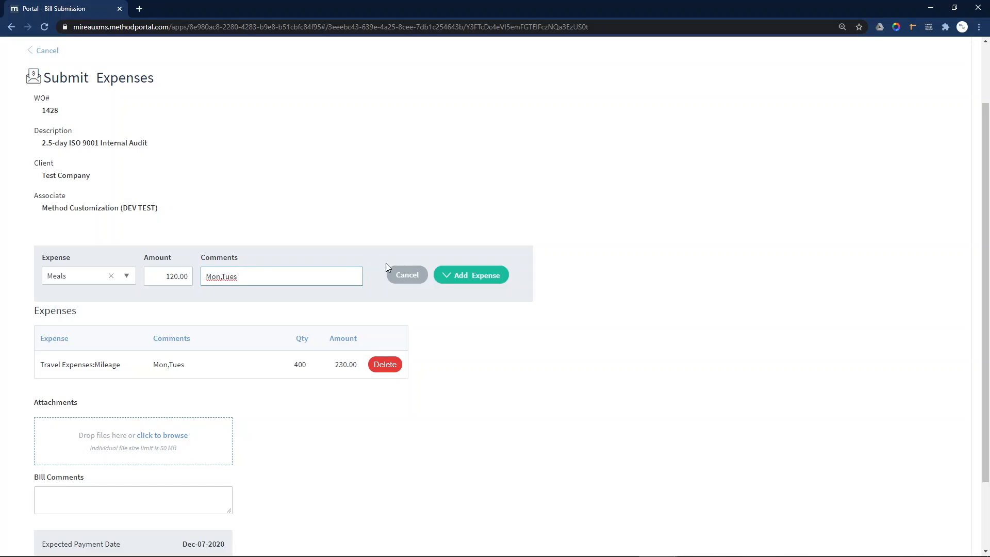
left_click(468, 279)
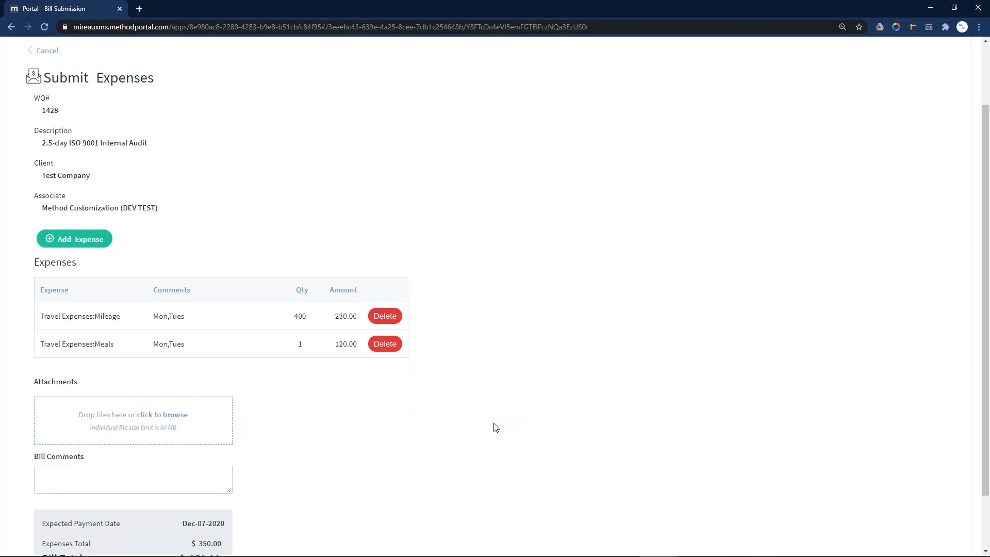
Review the $120.00 Meals line, then remove it from the bill.
left_click_drag(46, 344, 261, 342)
left_click(300, 342)
left_click_drag(336, 345, 352, 344)
left_click(348, 344)
left_click_drag(42, 344, 360, 350)
left_click(346, 380)
left_click(390, 349)
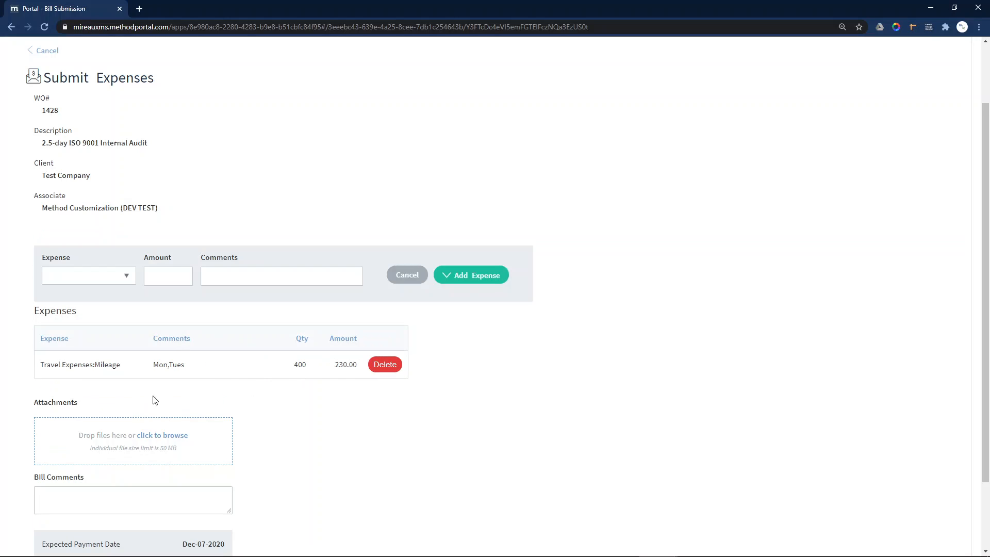
Re-add a Meals expense at 123.00 with no comment.
left_click(128, 280)
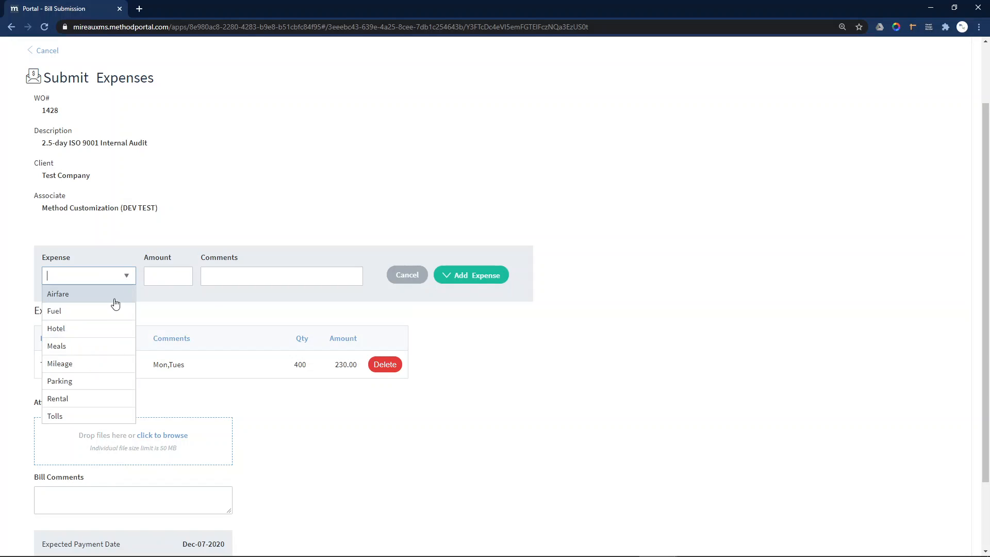
left_click(89, 345)
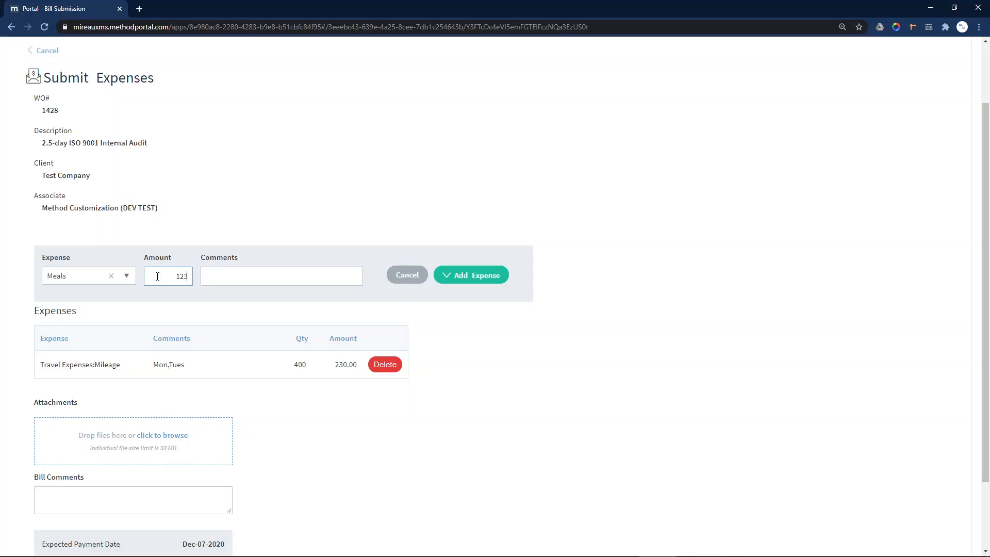
left_click(206, 276)
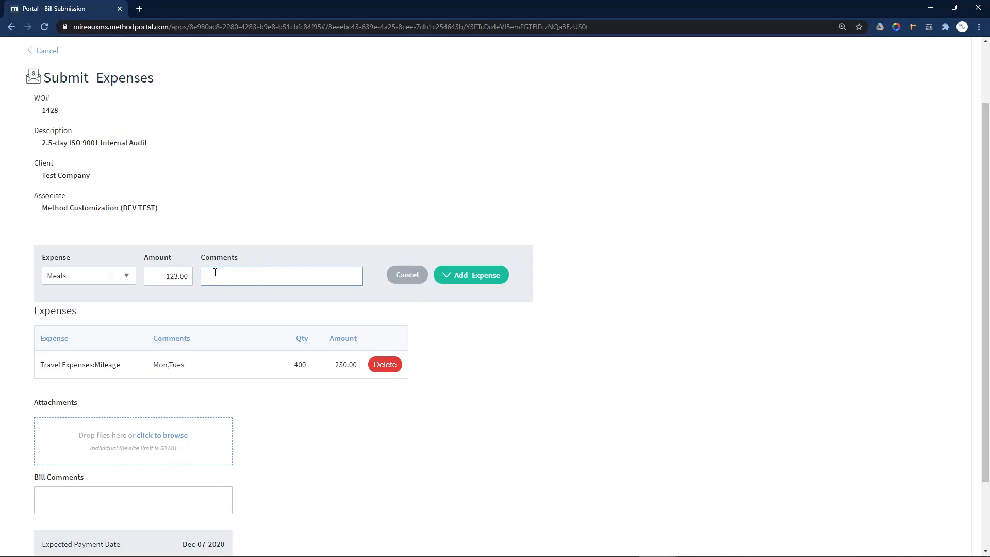
left_click(474, 277)
scroll(372, 354, "down", 1)
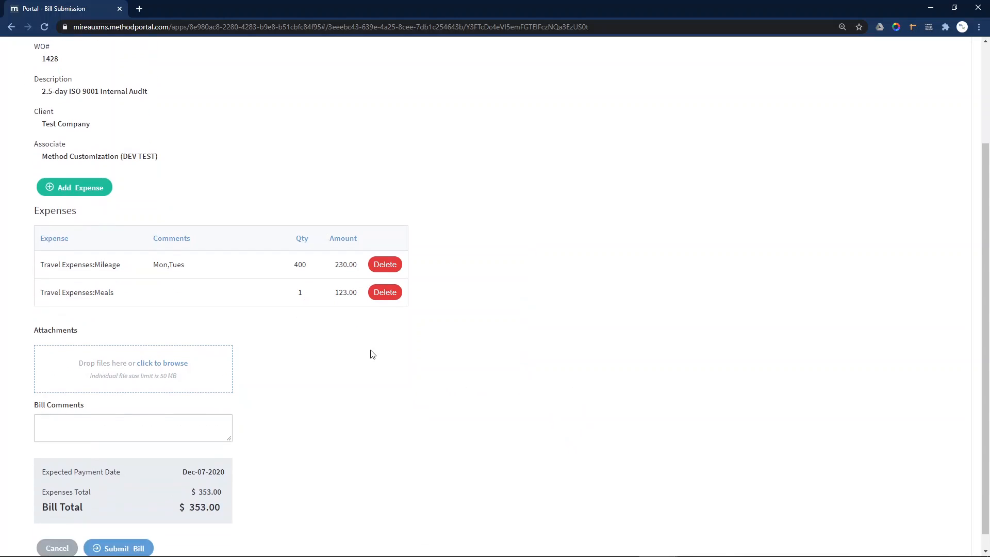
scroll(225, 303, "down", 1)
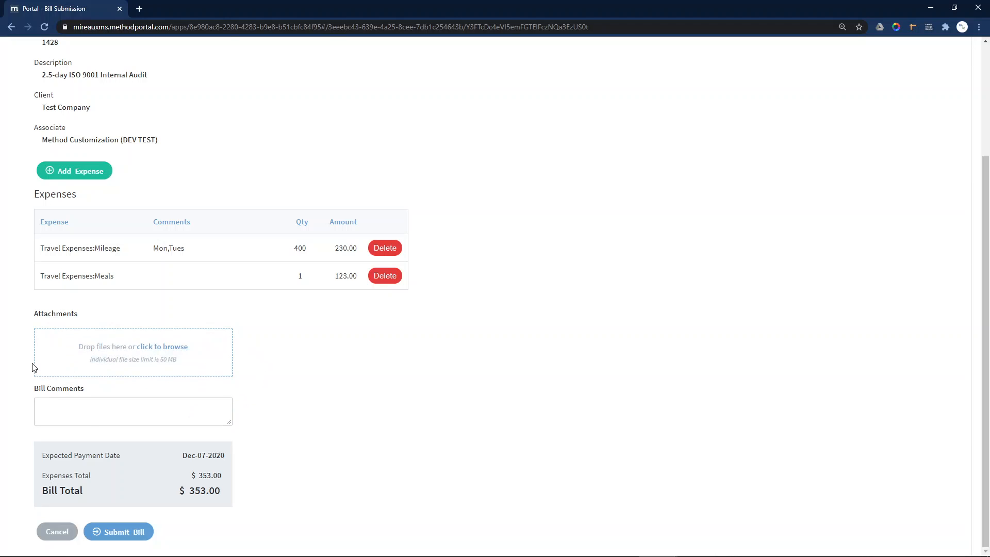
Enter the bill comment 'This was the last of my expenses for this WO', fixing the typo.
left_click(56, 404)
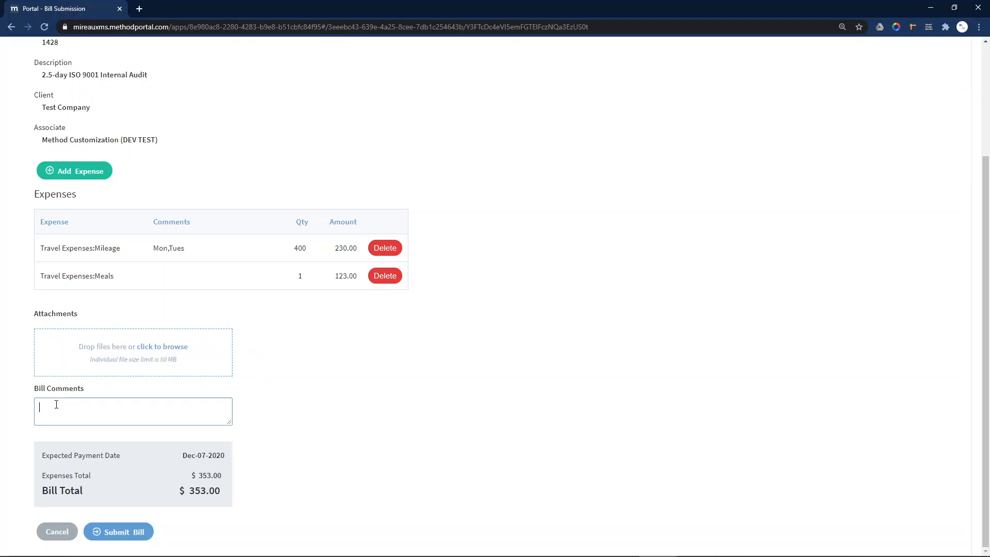
type("This was the last of my expenses for this WO")
left_click(292, 382)
left_click(196, 408)
key("ctrl+a")
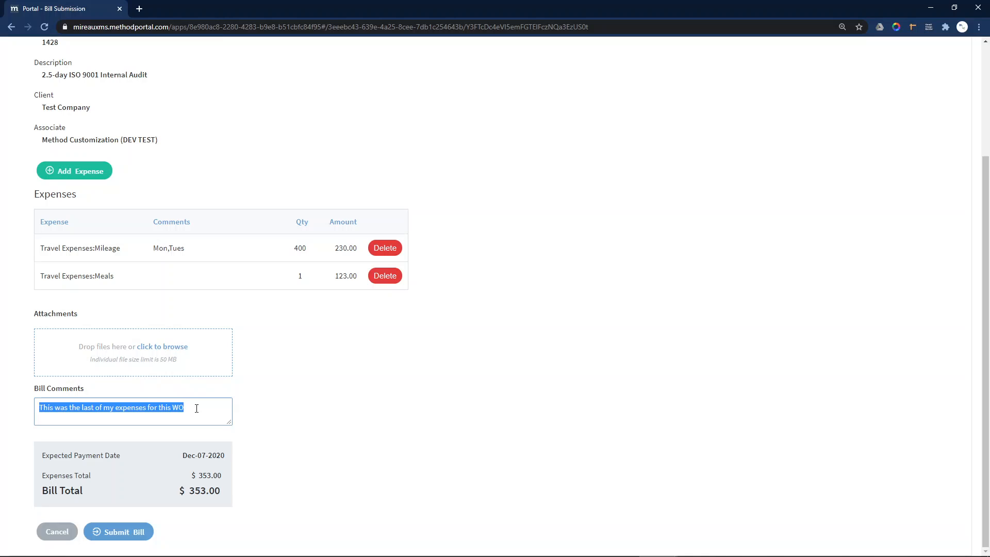
left_click(196, 408)
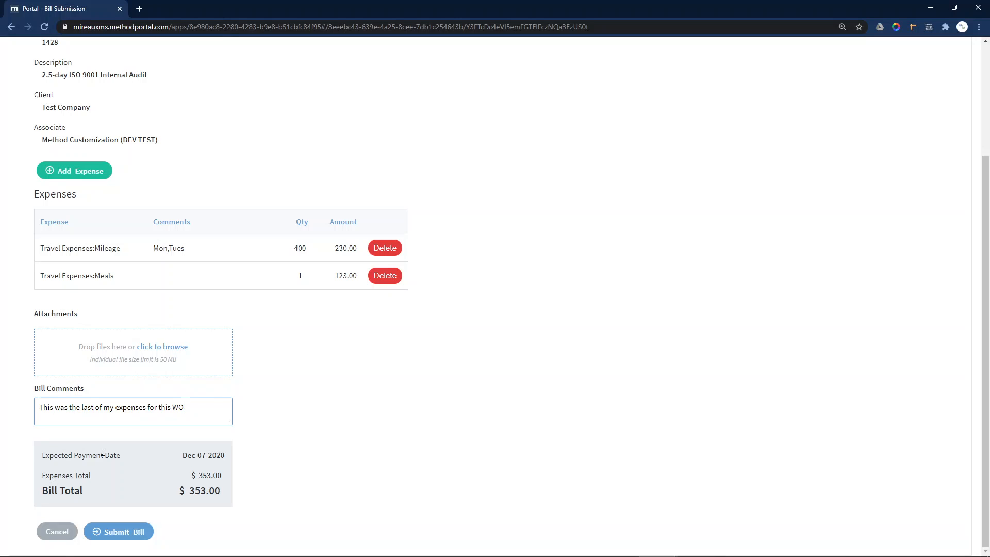
Check the expected payment date and the $353.00 bill total.
left_click_drag(189, 456, 210, 455)
left_click(211, 456)
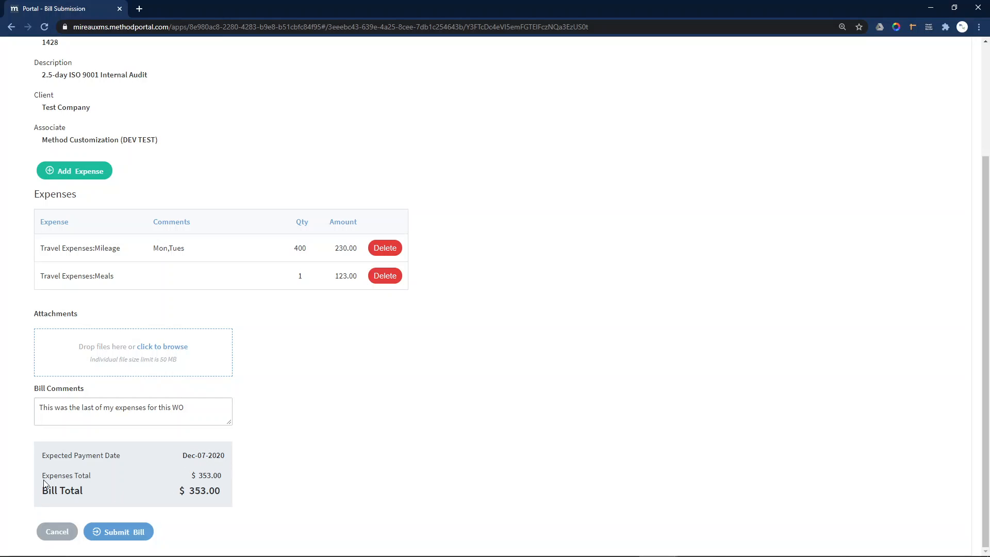
left_click_drag(45, 490, 207, 494)
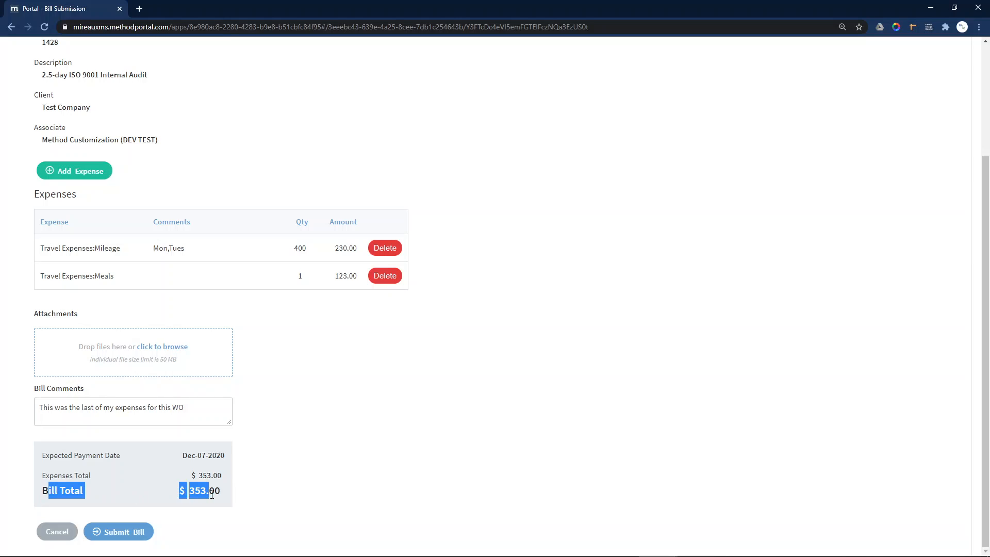
left_click(212, 494)
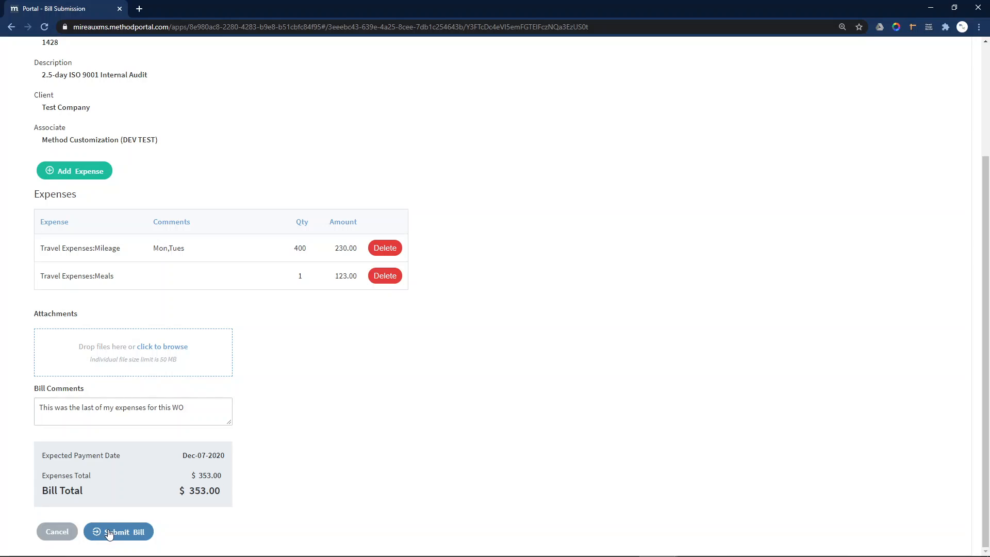
Submit the $353.00 bill and acknowledge the success message.
left_click(116, 530)
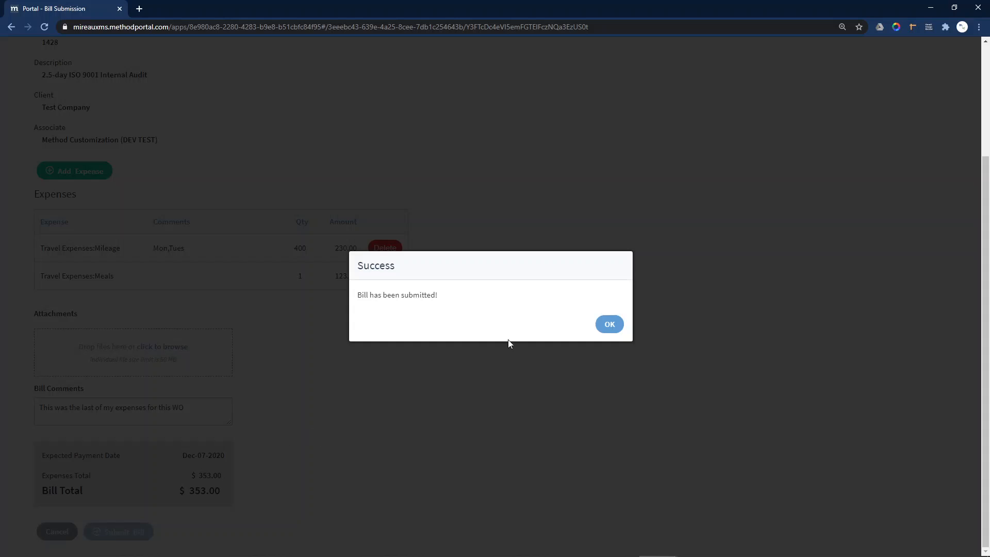
left_click(609, 325)
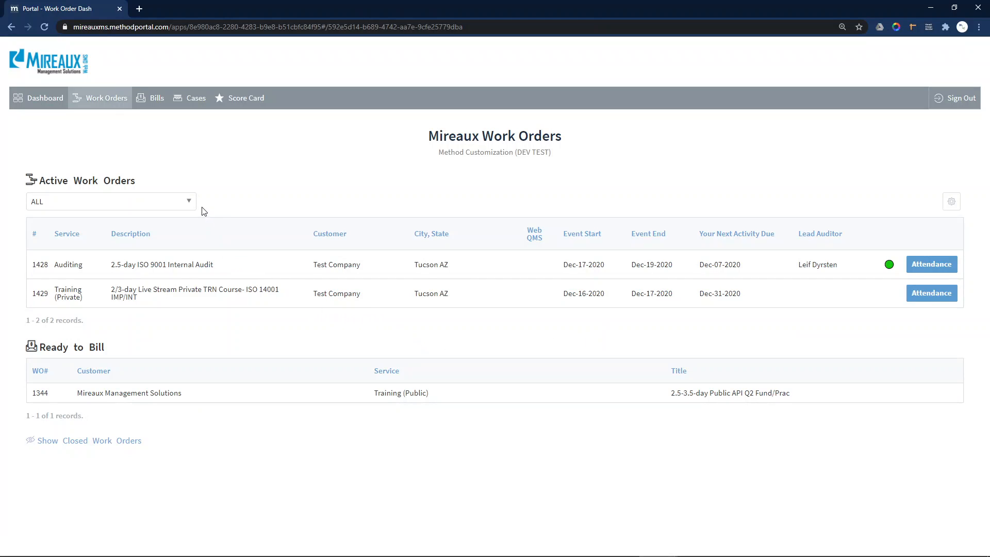
Open Bill 1428-AUD from Bills and confirm it is Pending Approval at $353.00.
left_click(145, 100)
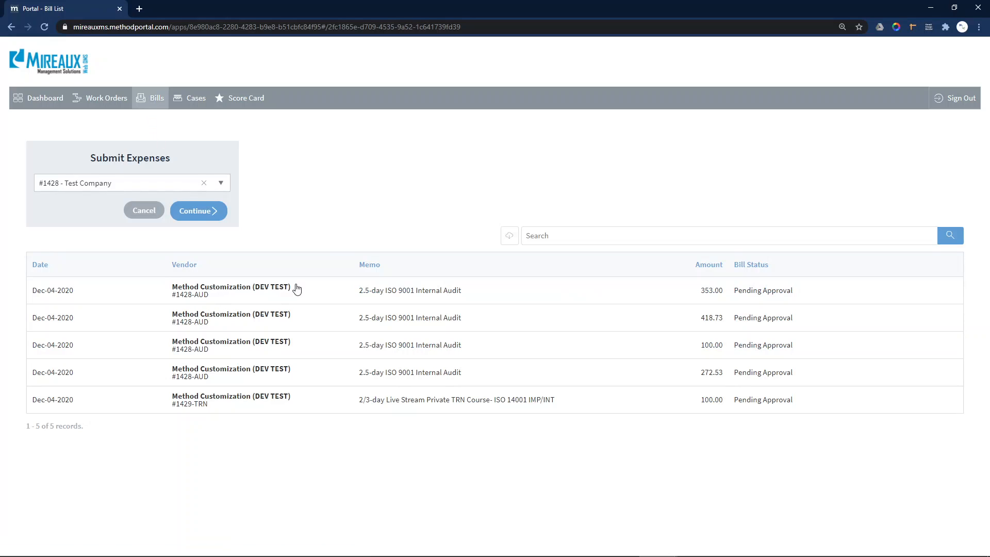
left_click(468, 296)
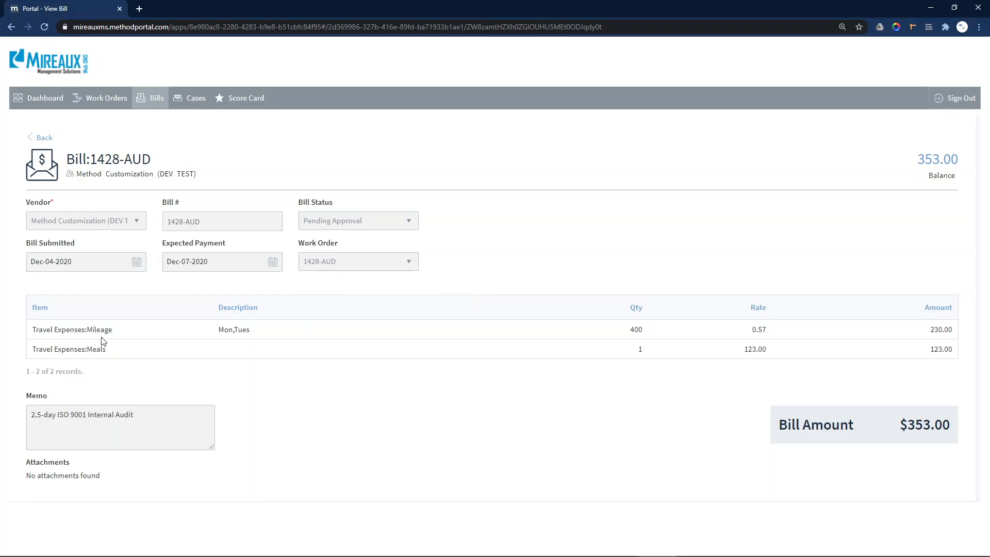
left_click_drag(92, 330, 103, 350)
left_click(691, 413)
left_click_drag(303, 221, 380, 220)
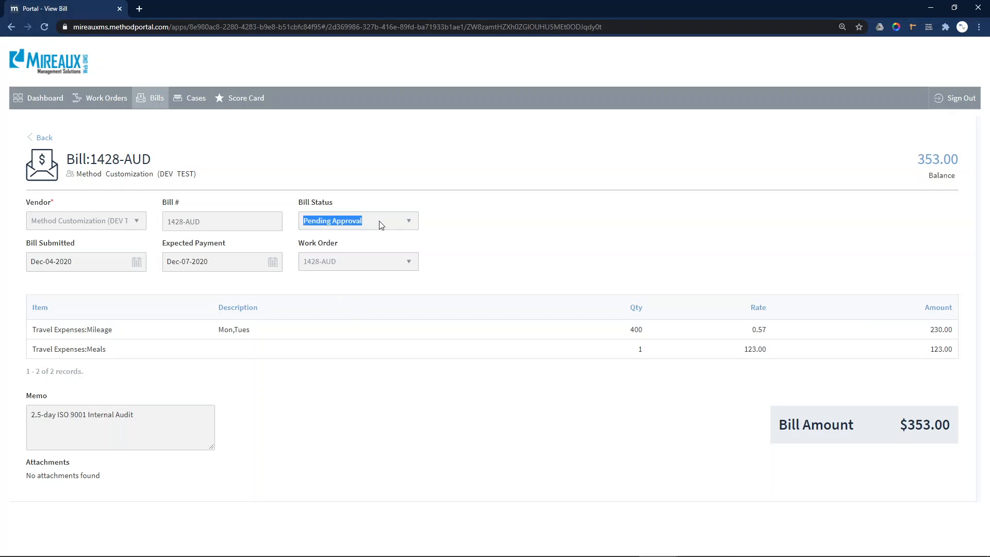
left_click_drag(166, 261, 215, 263)
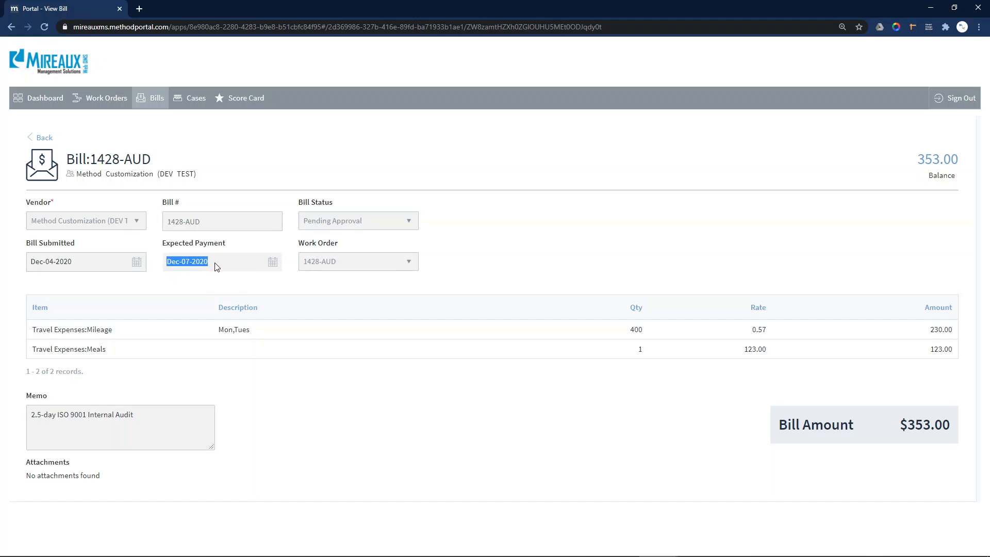
left_click(318, 416)
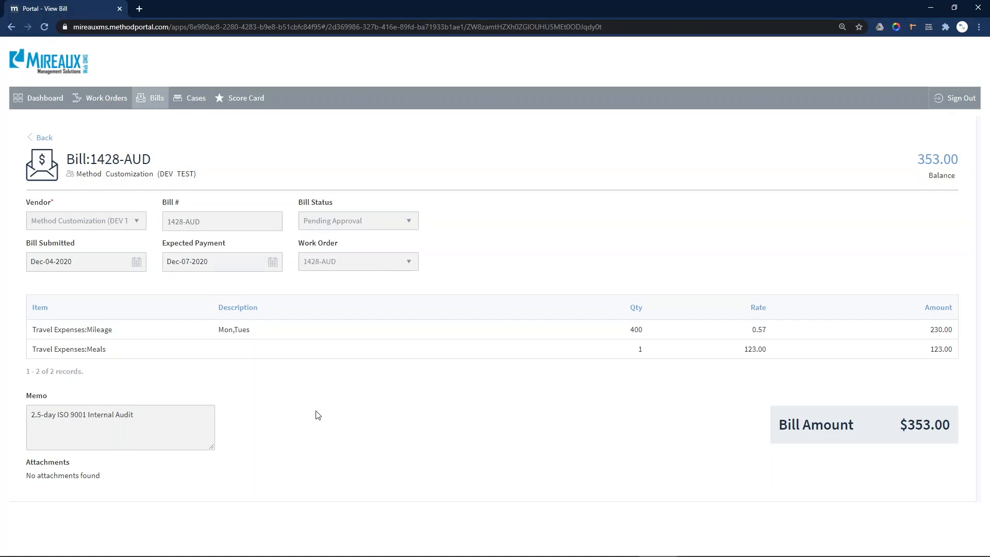